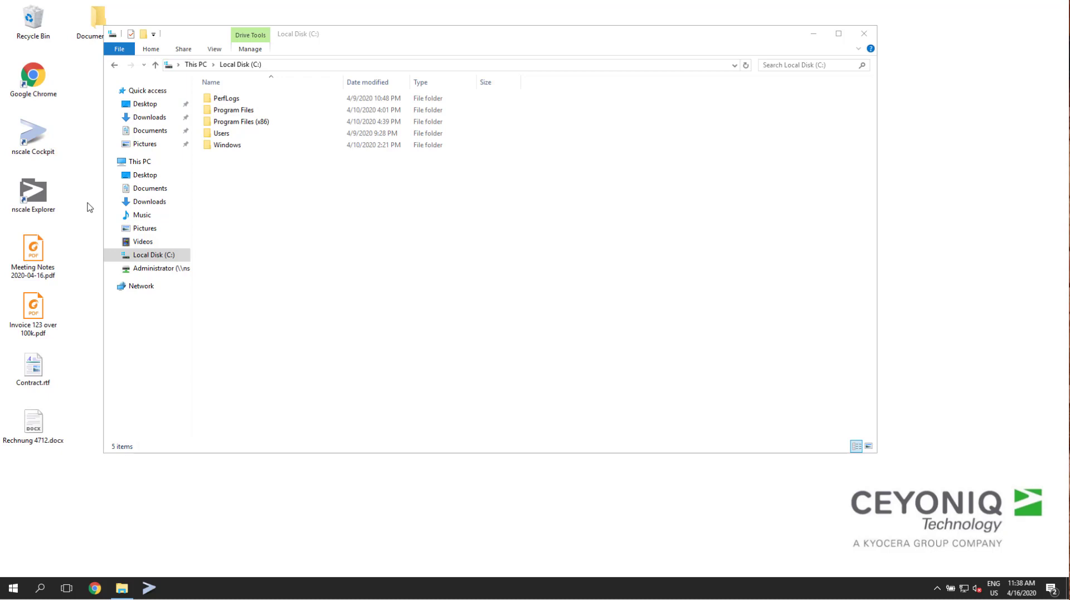
# Launch nscale Explorer, move its window clear of the file browser, and show the contents of the N: drive.
pyautogui.doubleClick(34, 191)
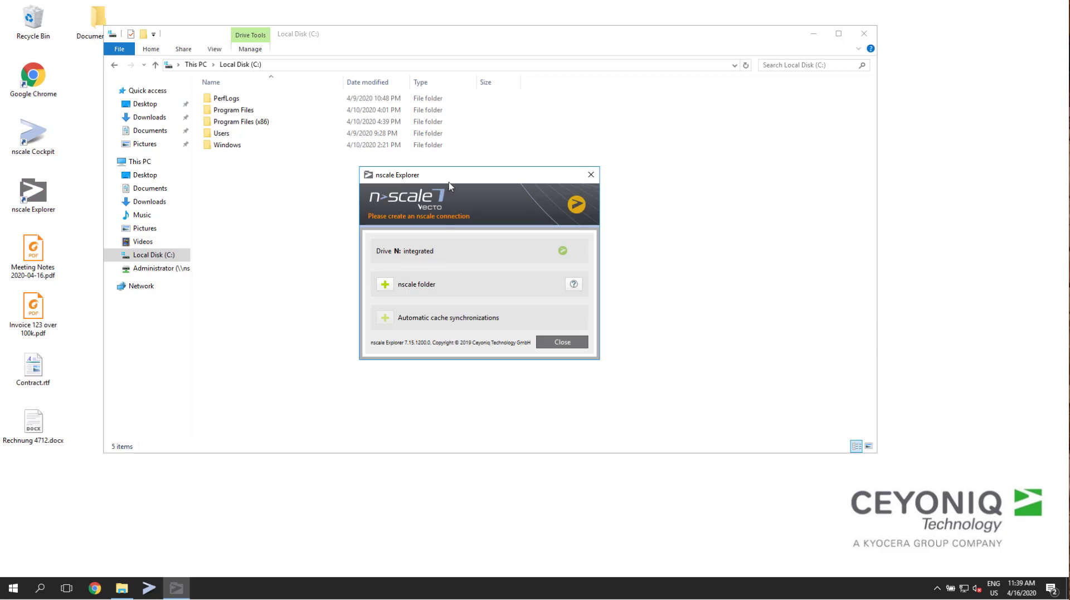
pyautogui.moveTo(446, 176); pyautogui.dragTo(684, 371)
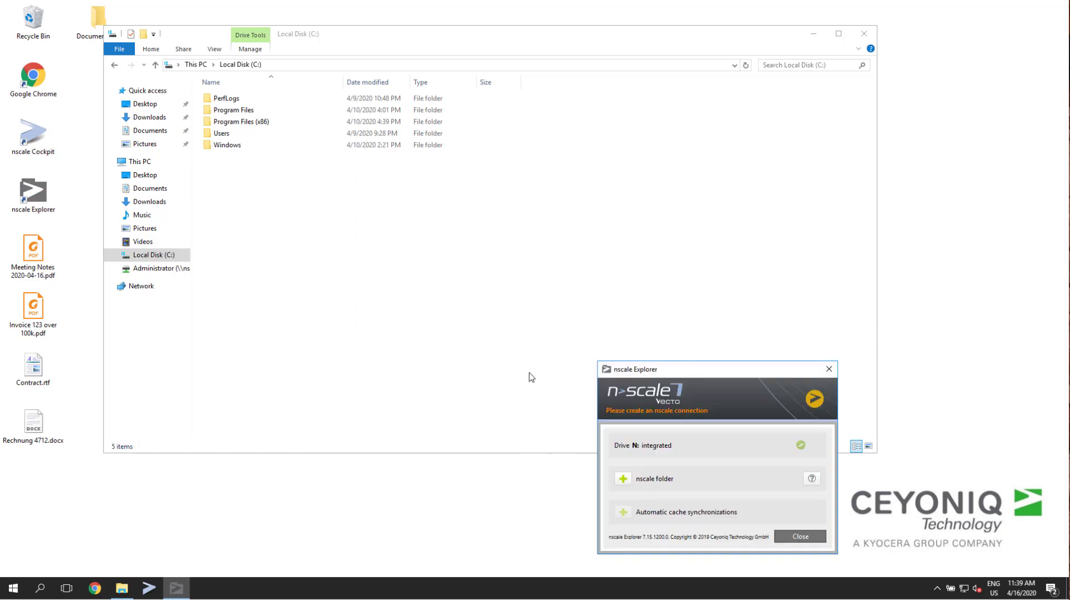
pyautogui.click(143, 271)
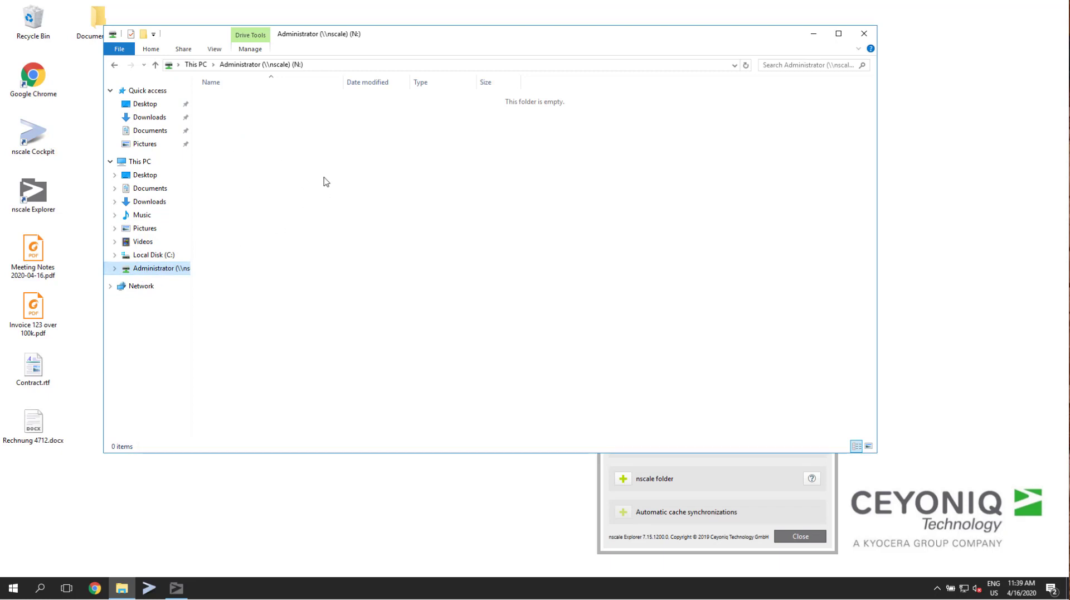
# Add an nscale folder named My nscale Data, using the Standard document area and the root path "/".
pyautogui.click(659, 551)
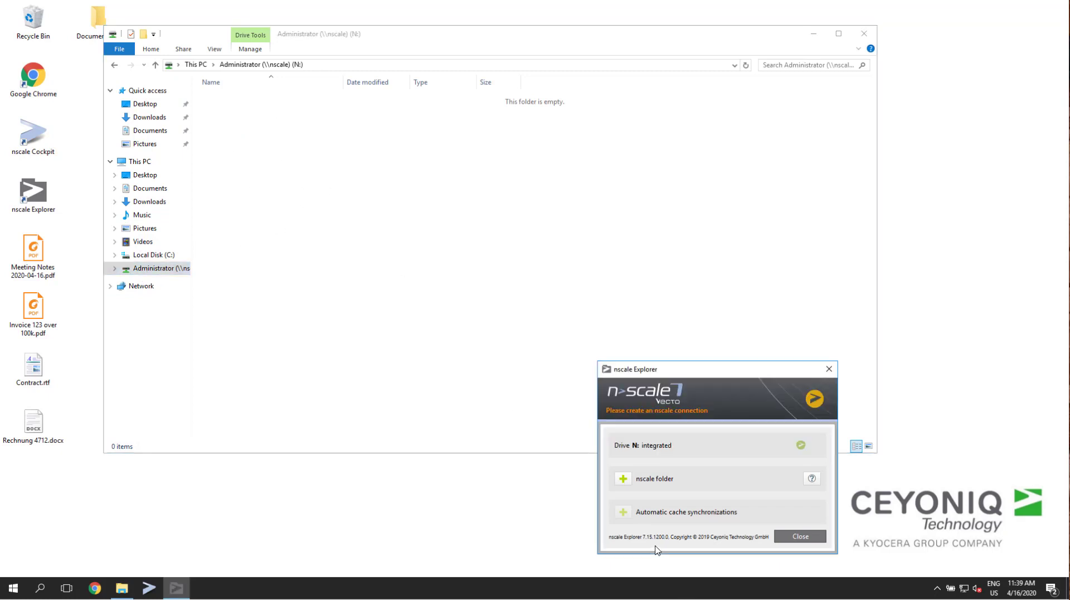
pyautogui.click(623, 478)
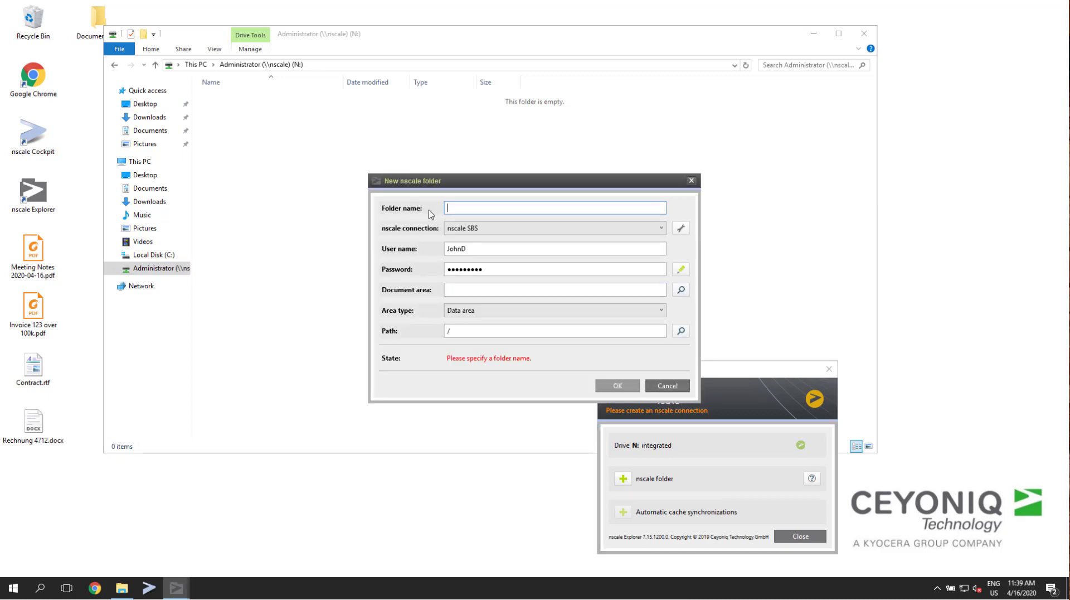
pyautogui.write('My nscale Data')
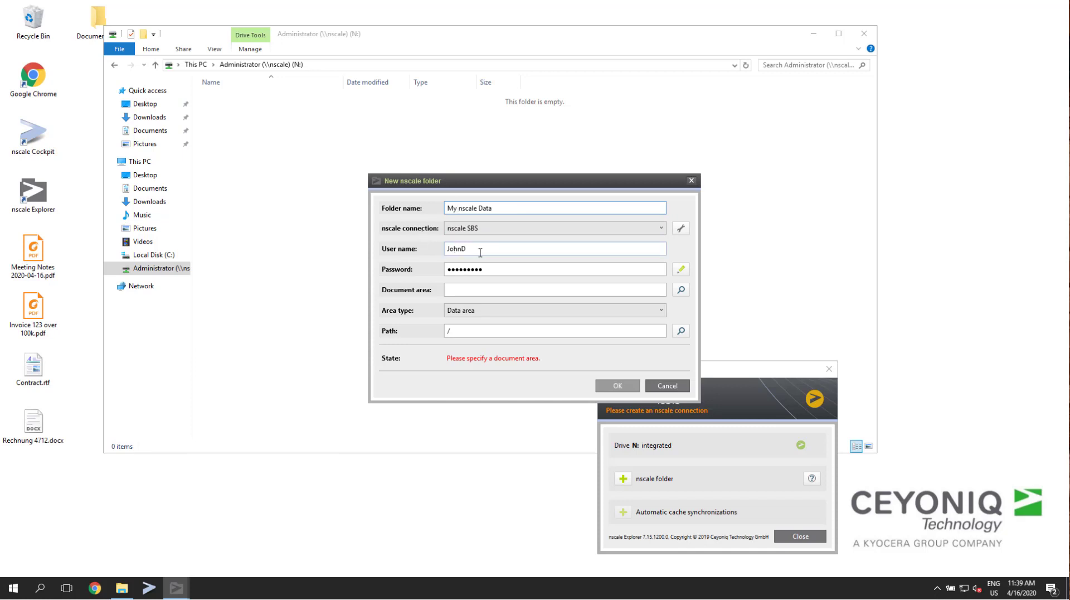
pyautogui.click(681, 290)
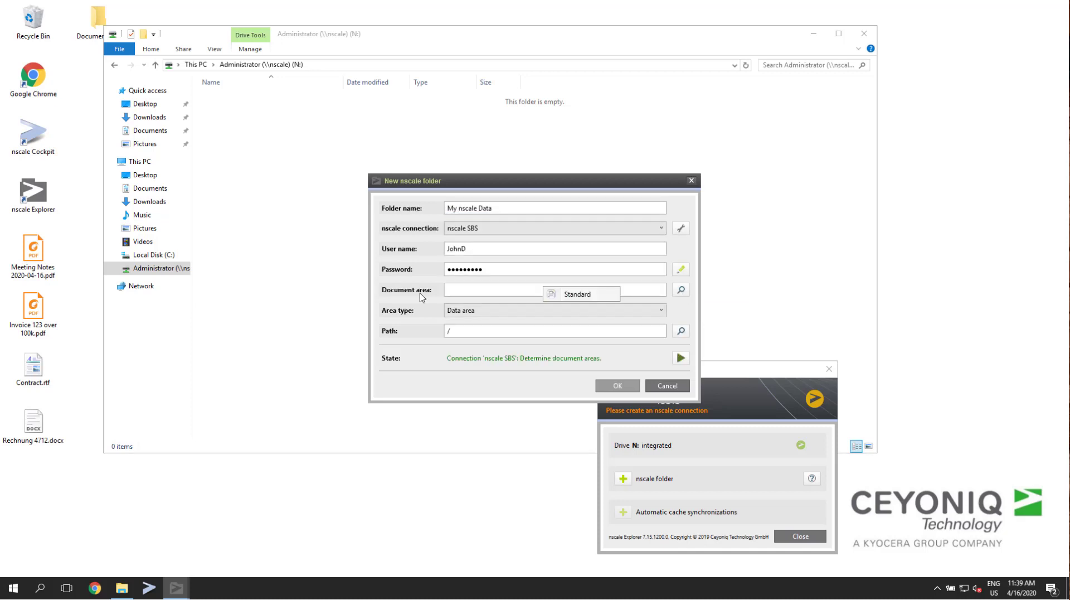
pyautogui.click(594, 293)
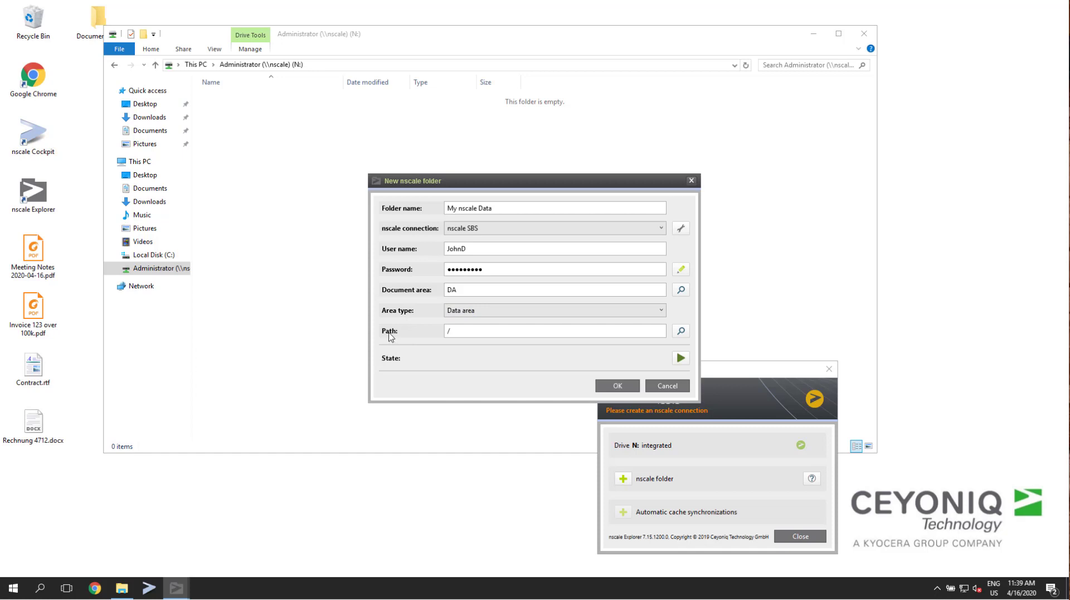
pyautogui.click(681, 330)
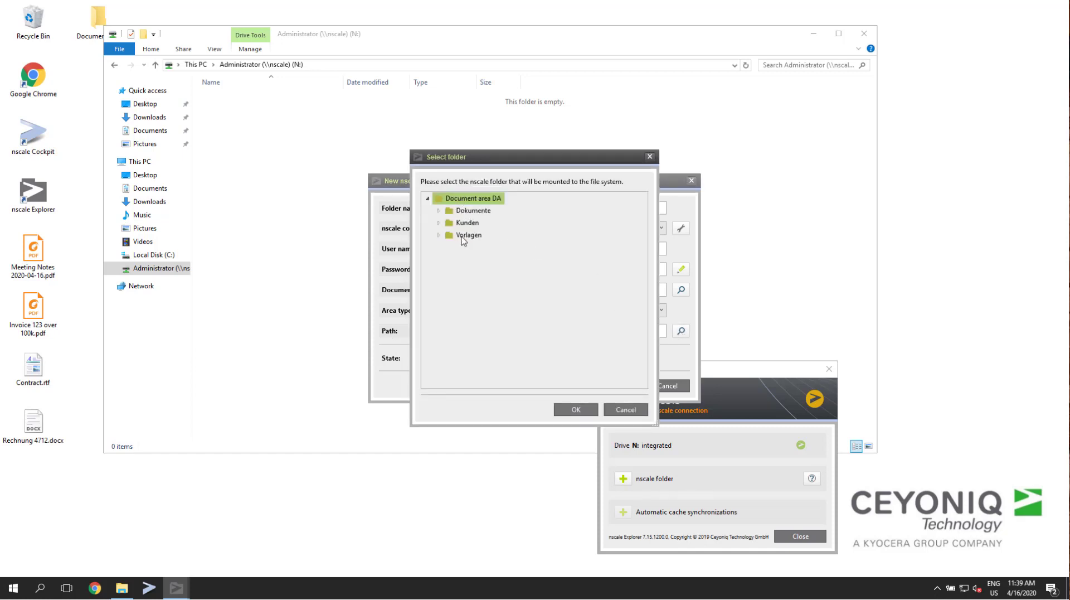
pyautogui.click(627, 410)
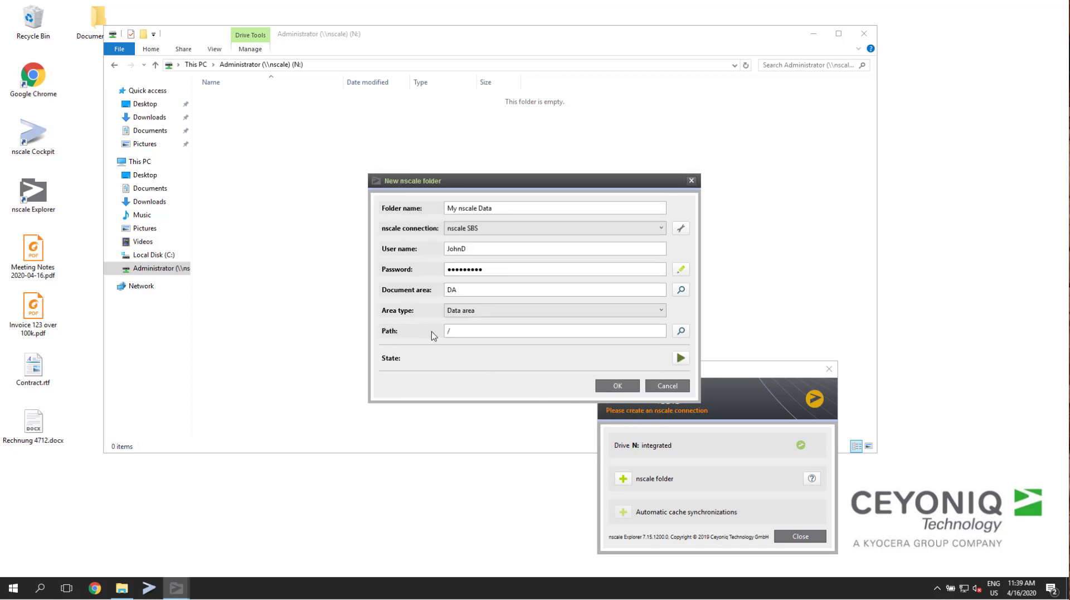
pyautogui.click(616, 385)
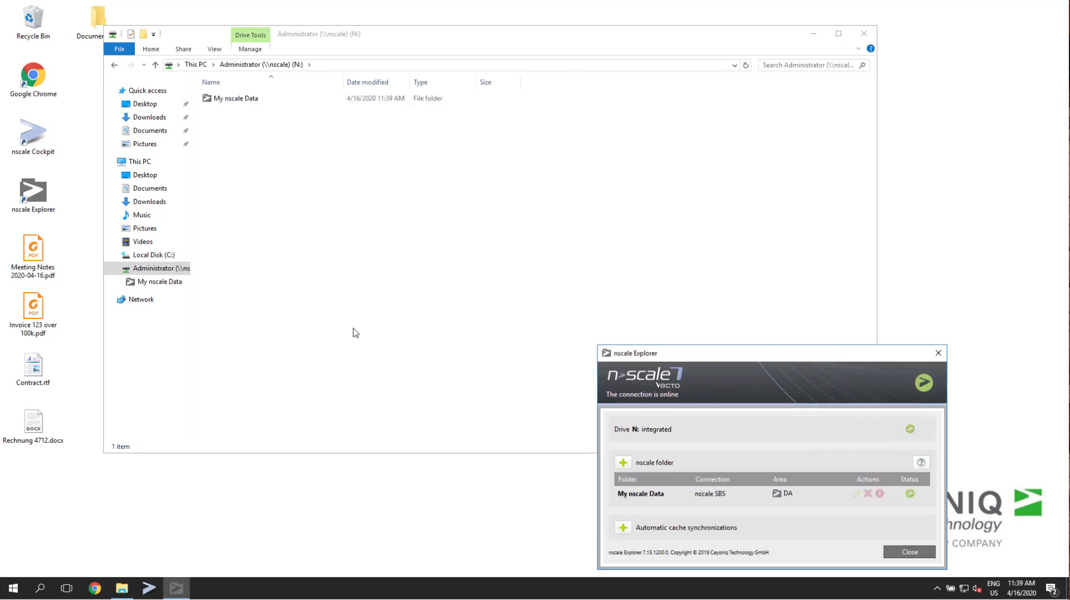
# Browse the My nscale Data folder to Dokumente and open its Files - EN subfolder.
pyautogui.click(151, 283)
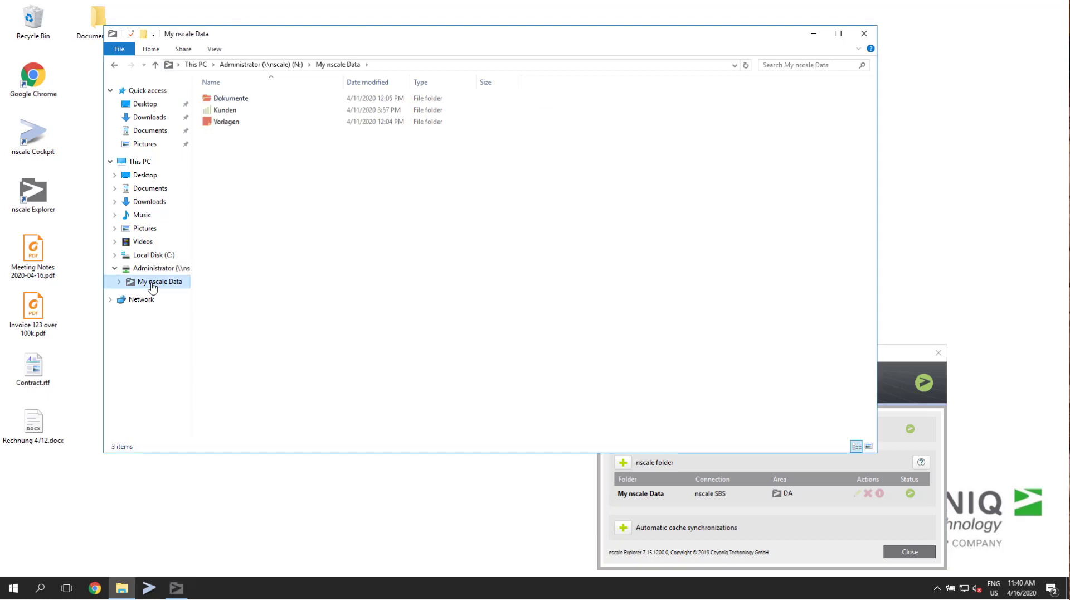
pyautogui.click(219, 99)
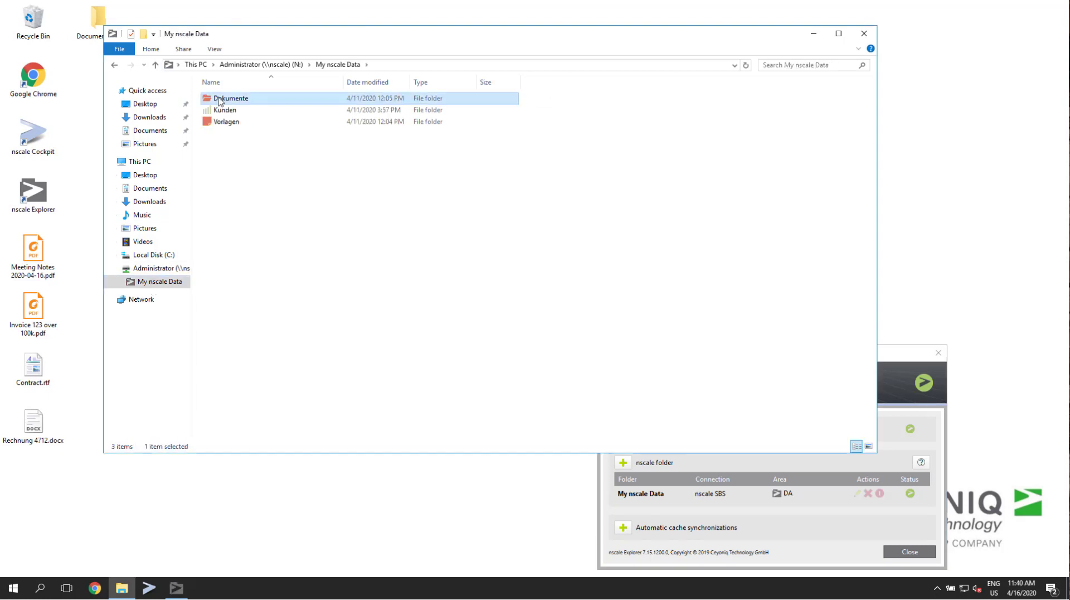
pyautogui.doubleClick(219, 101)
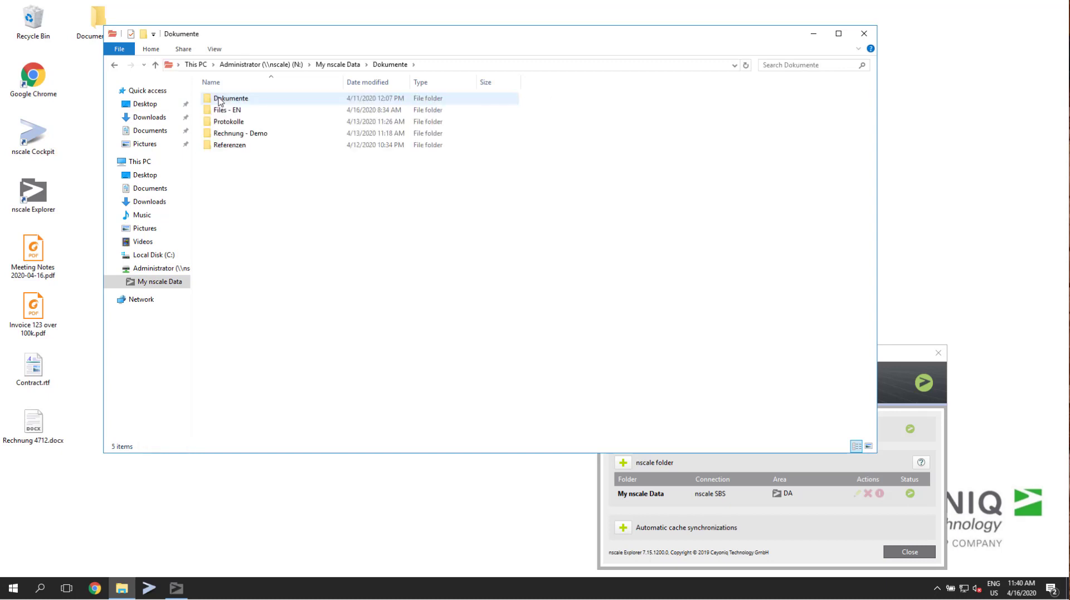
pyautogui.doubleClick(233, 110)
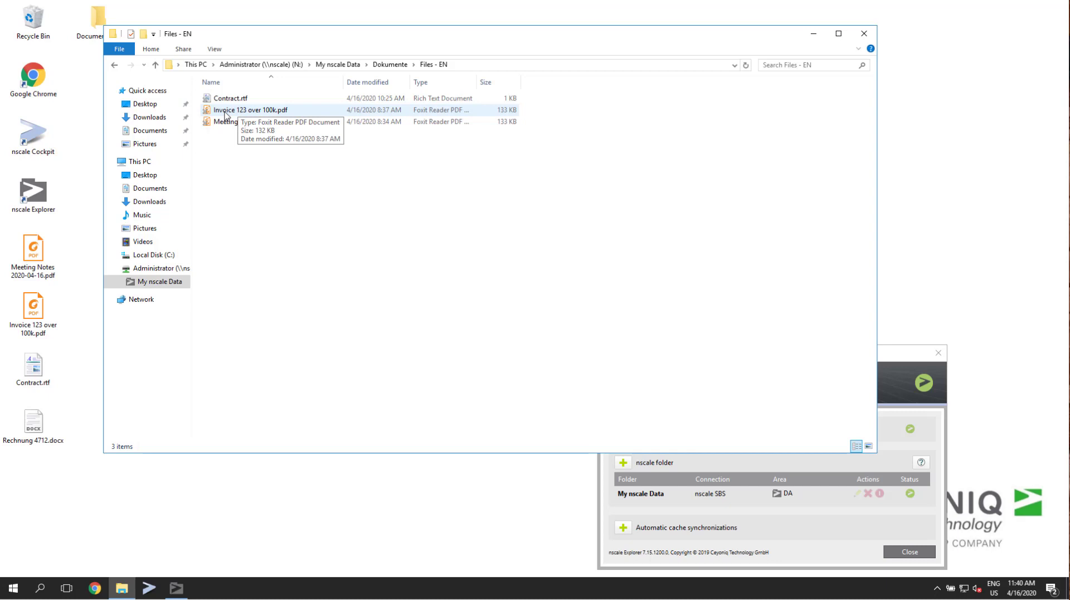
# Open Contract.rtf from the Files - EN folder for editing through nscale, and close it without making changes.
pyautogui.click(227, 100)
pyautogui.rightClick(226, 102)
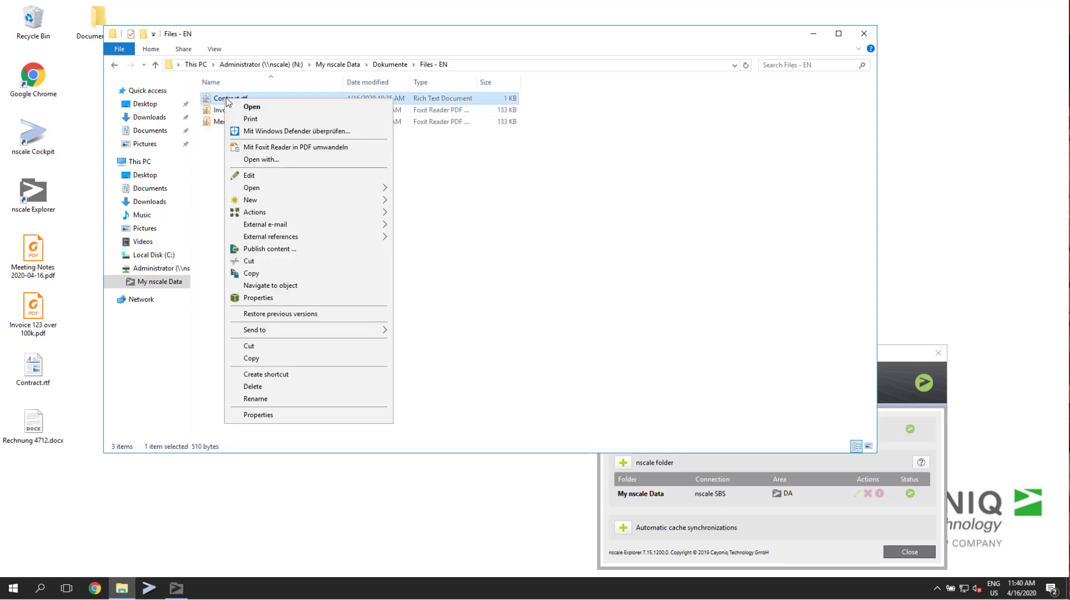
pyautogui.click(249, 175)
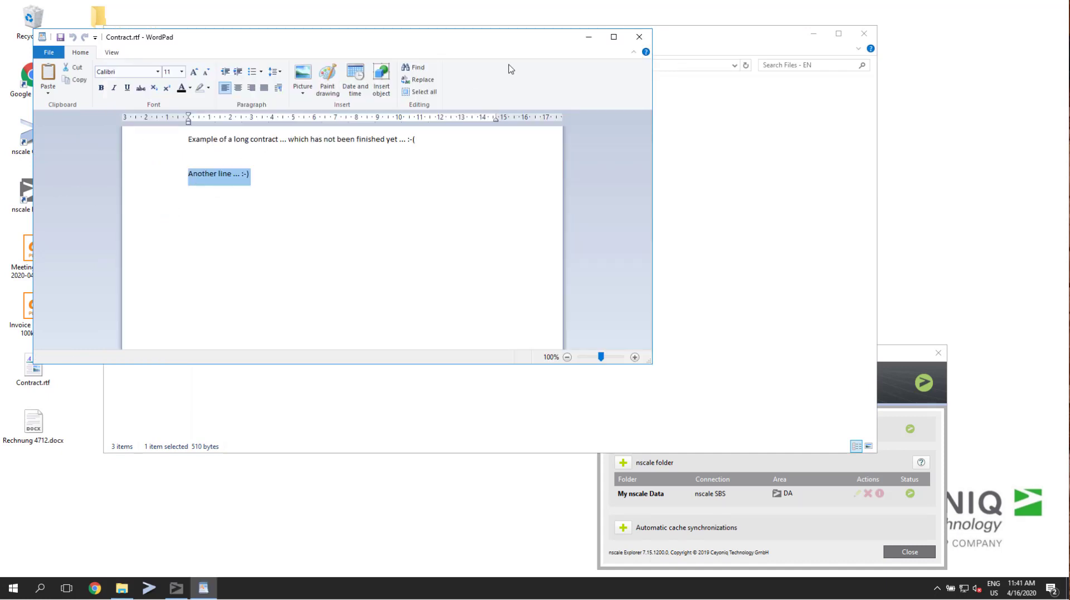
pyautogui.click(642, 39)
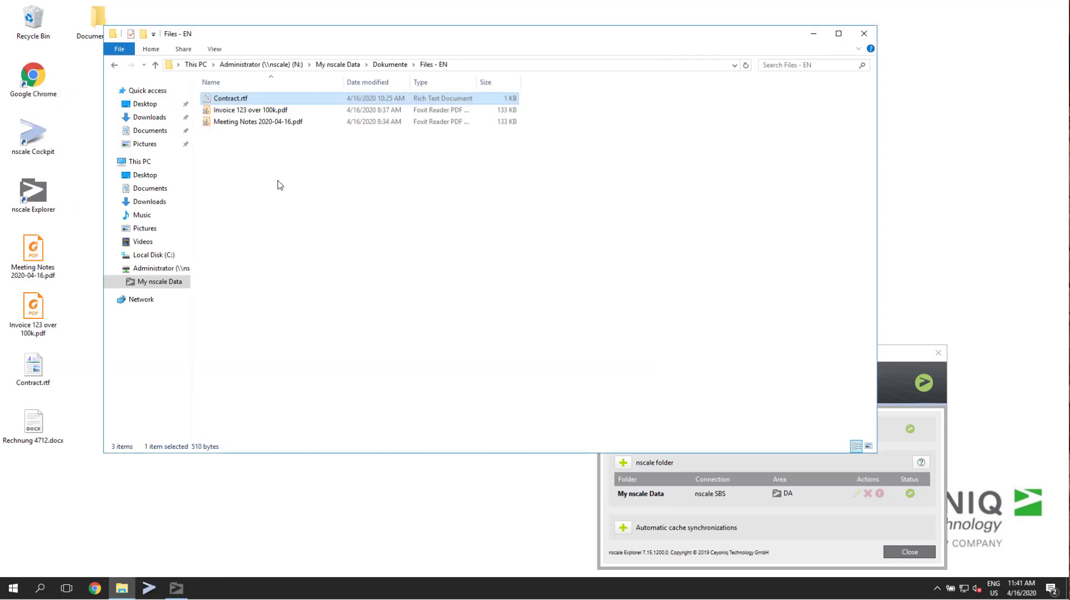
# Review the process types offered for a new process on Contract.rtf, and leave without starting one.
pyautogui.rightClick(226, 95)
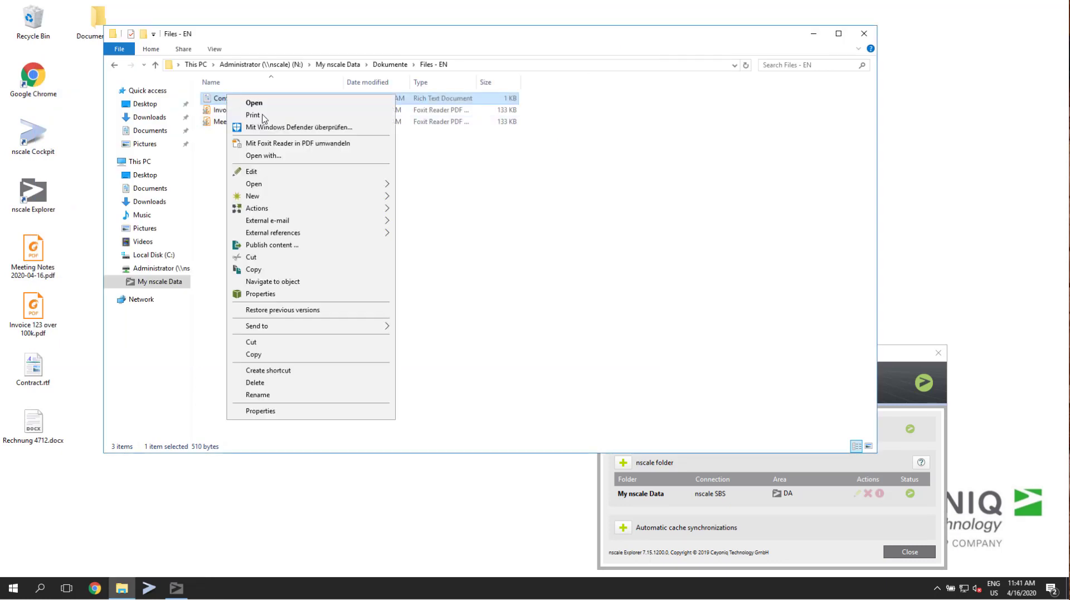
pyautogui.moveTo(277, 185)
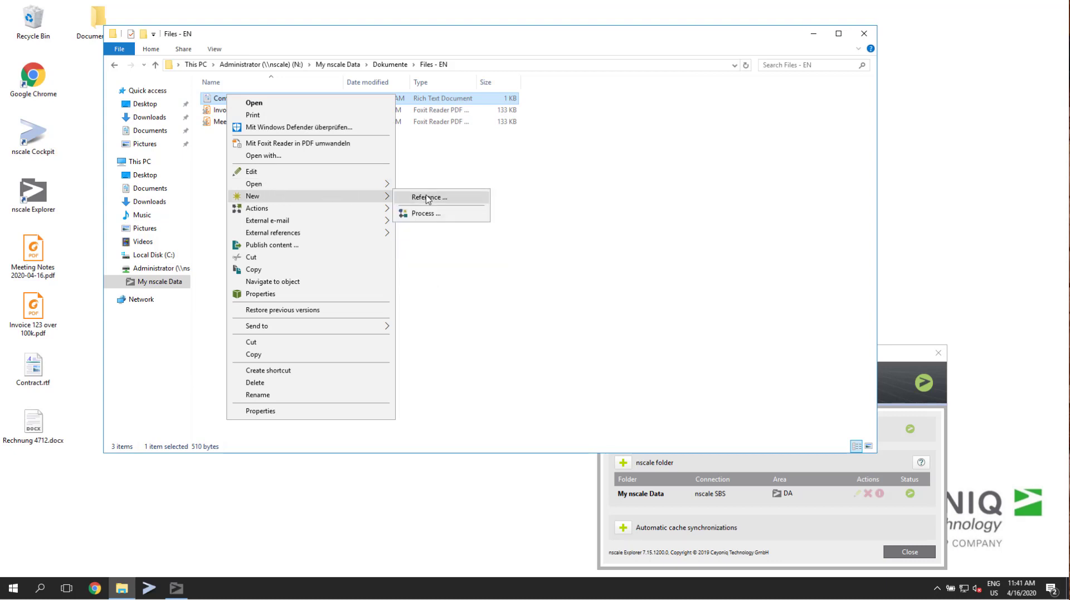
pyautogui.click(426, 213)
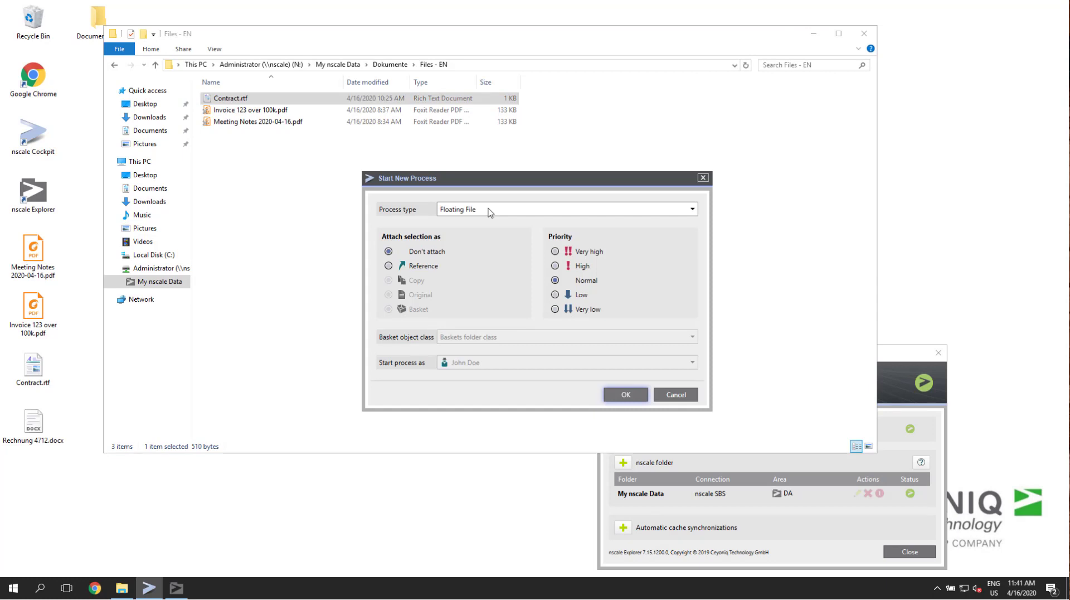
pyautogui.click(489, 212)
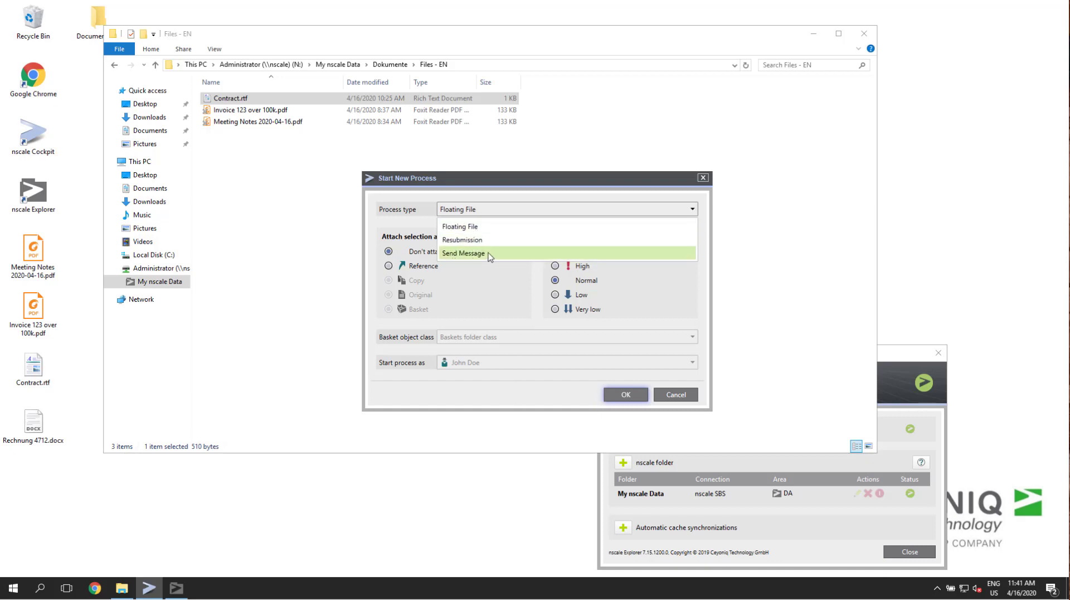
pyautogui.click(672, 399)
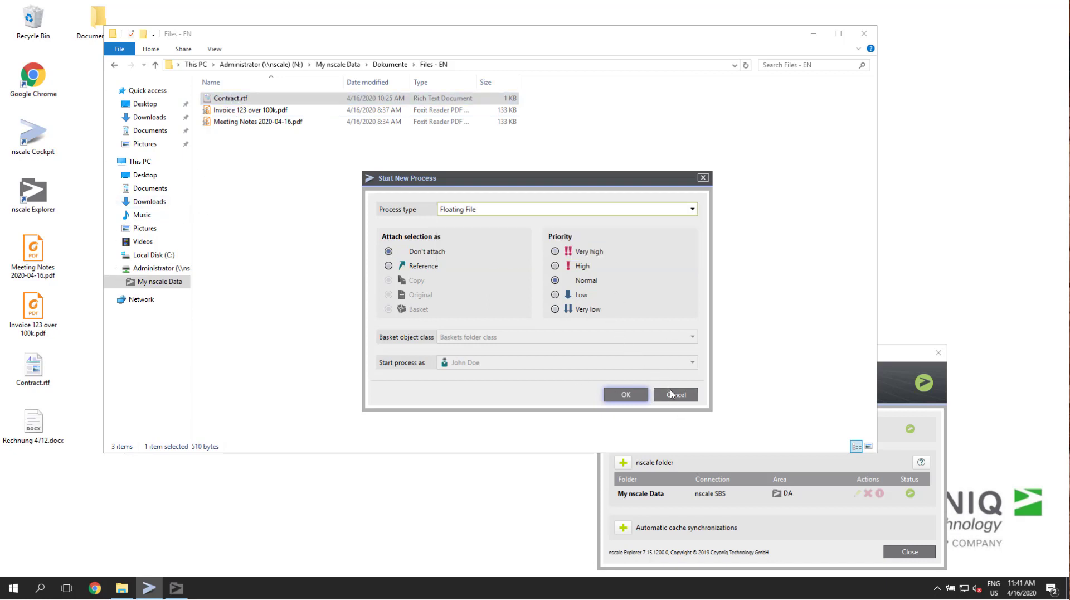
pyautogui.click(672, 394)
# Examine the notes, renditions and versions in the nscale properties of Contract.rtf, and close the properties.
pyautogui.rightClick(217, 100)
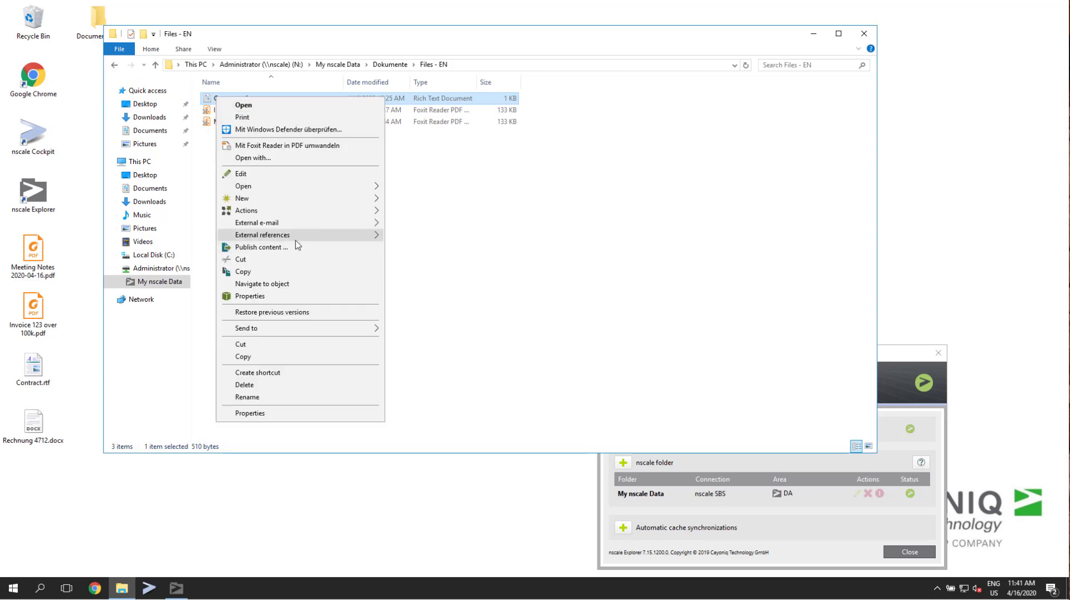
pyautogui.click(254, 296)
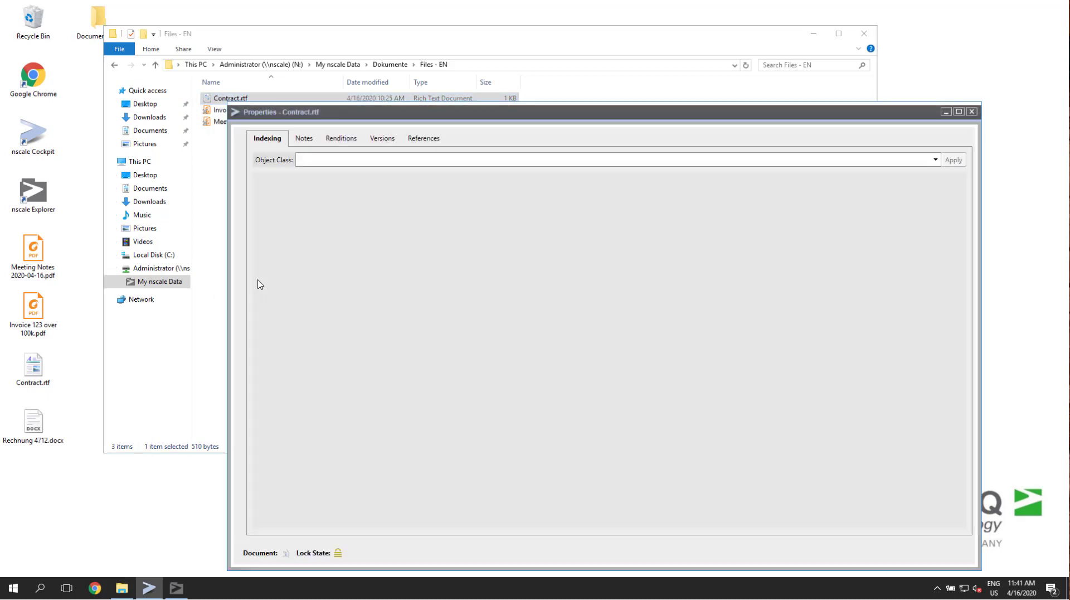
pyautogui.click(304, 138)
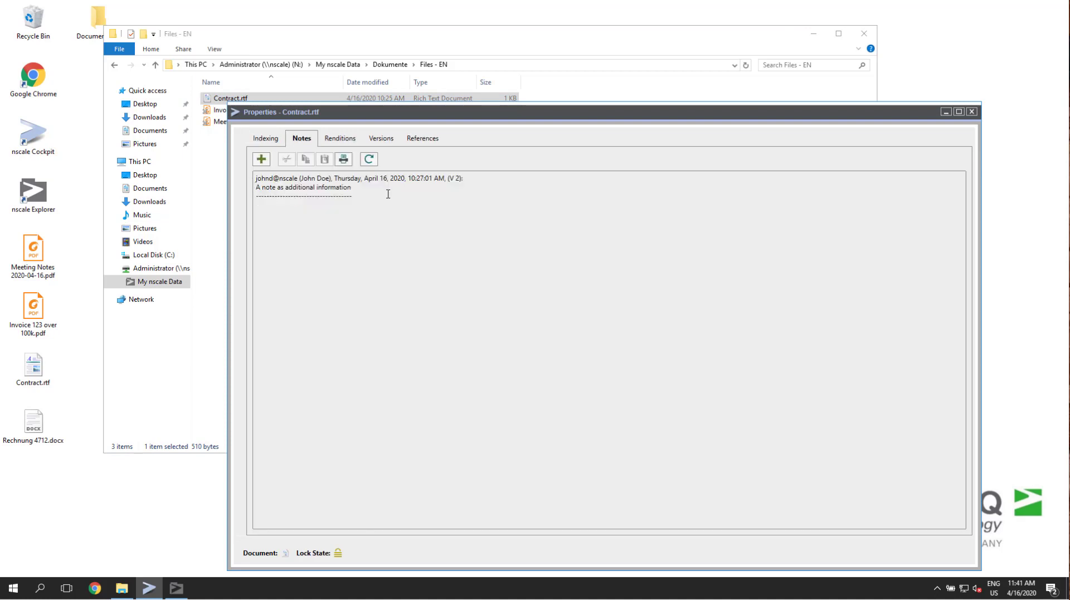
pyautogui.click(337, 141)
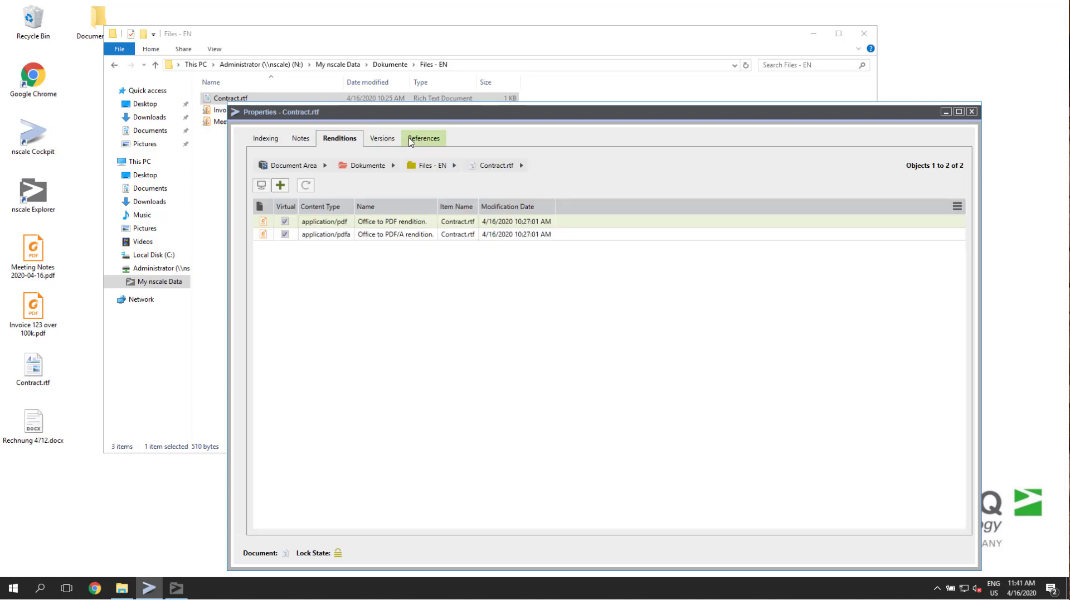
pyautogui.click(390, 140)
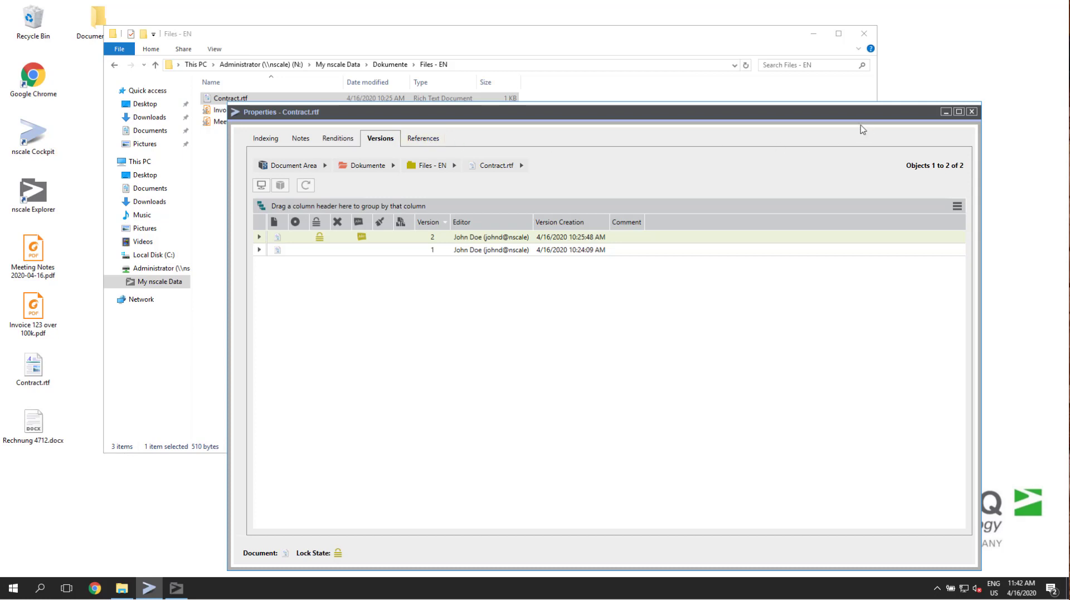
pyautogui.click(973, 112)
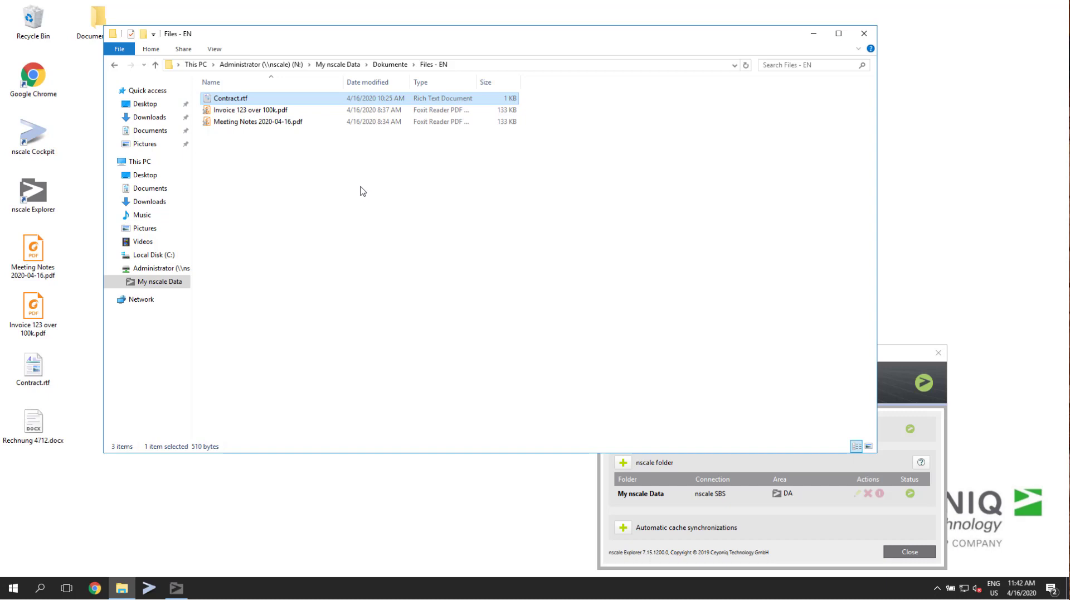
# Open Contract.rtf from the desktop and add the line "some changes" below the existing text after a blank line.
pyautogui.doubleClick(25, 367)
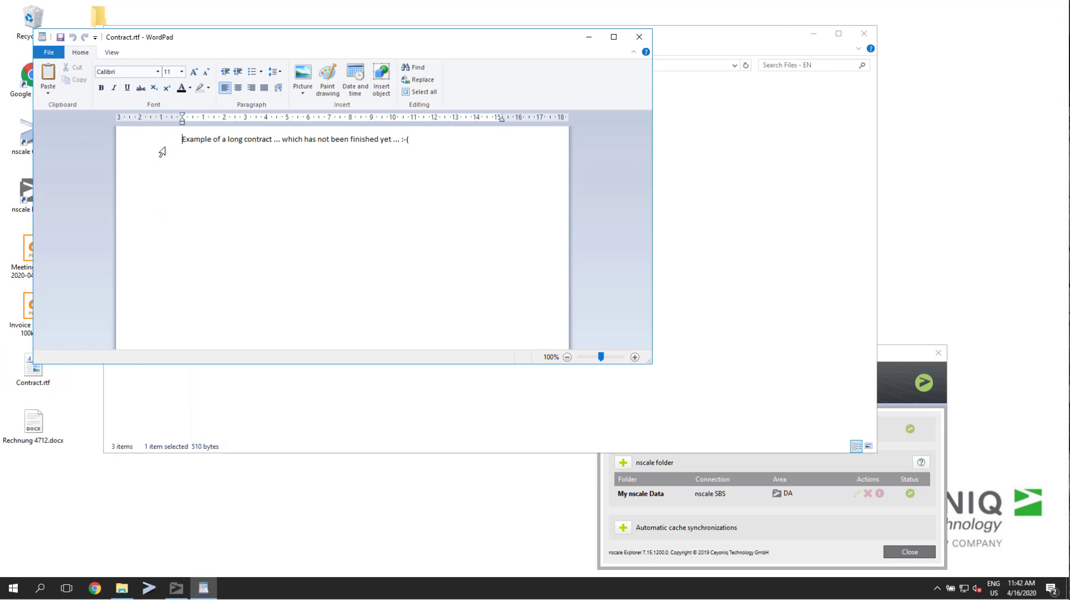
pyautogui.click(488, 142)
pyautogui.press('Return')
pyautogui.press('Return')
pyautogui.write('some changes')
# Start saving the document as a new file and choose the N: drive folder My nscale Data > Dokumente > Files - EN.
pyautogui.click(48, 54)
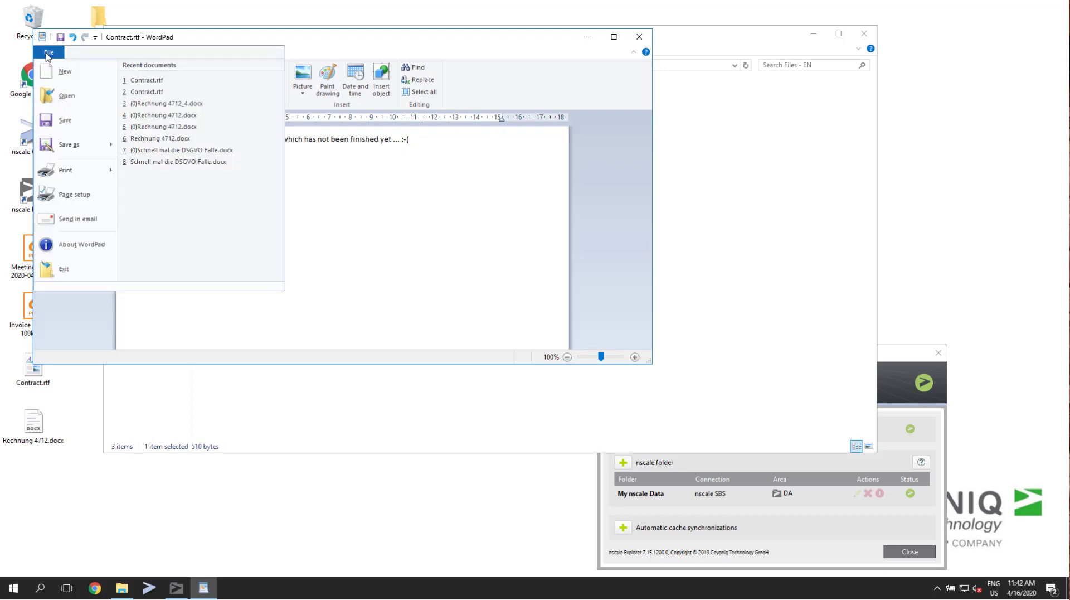
pyautogui.click(83, 143)
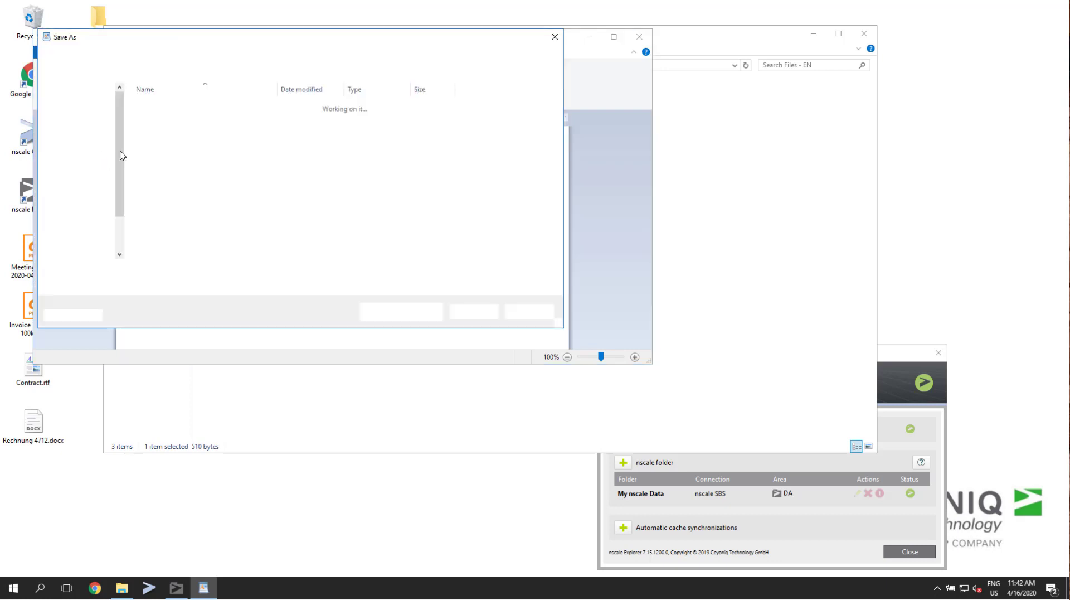
pyautogui.click(119, 221)
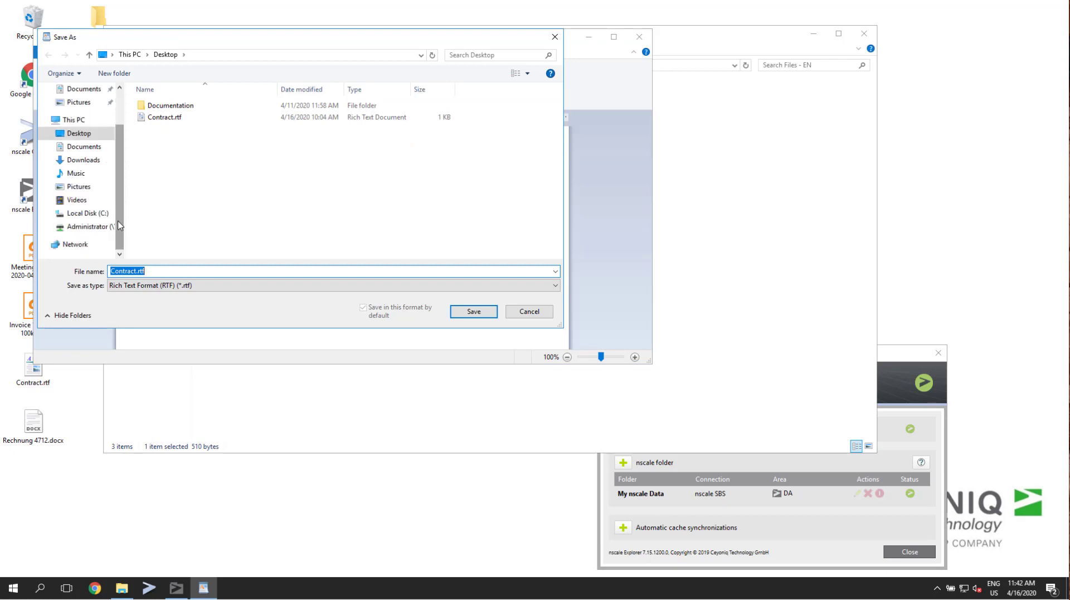
pyautogui.click(67, 228)
pyautogui.doubleClick(153, 105)
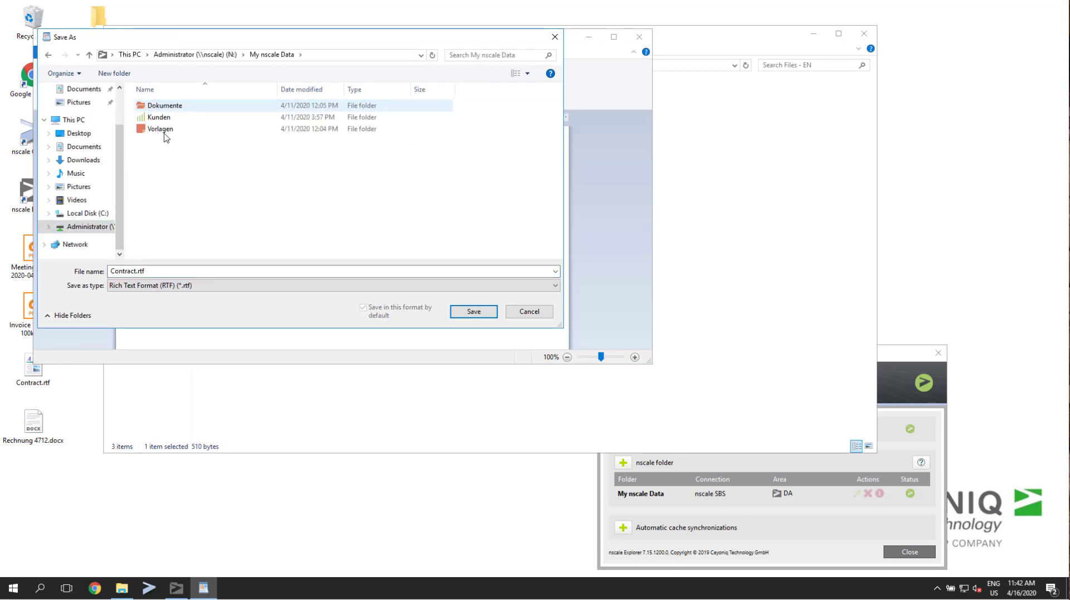
pyautogui.doubleClick(157, 106)
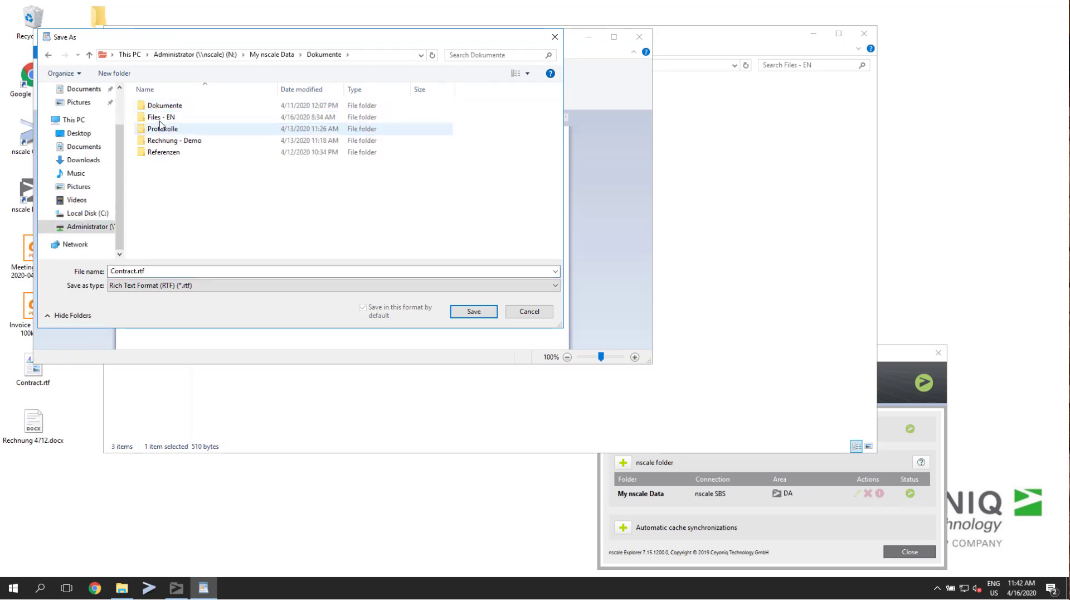
pyautogui.doubleClick(161, 117)
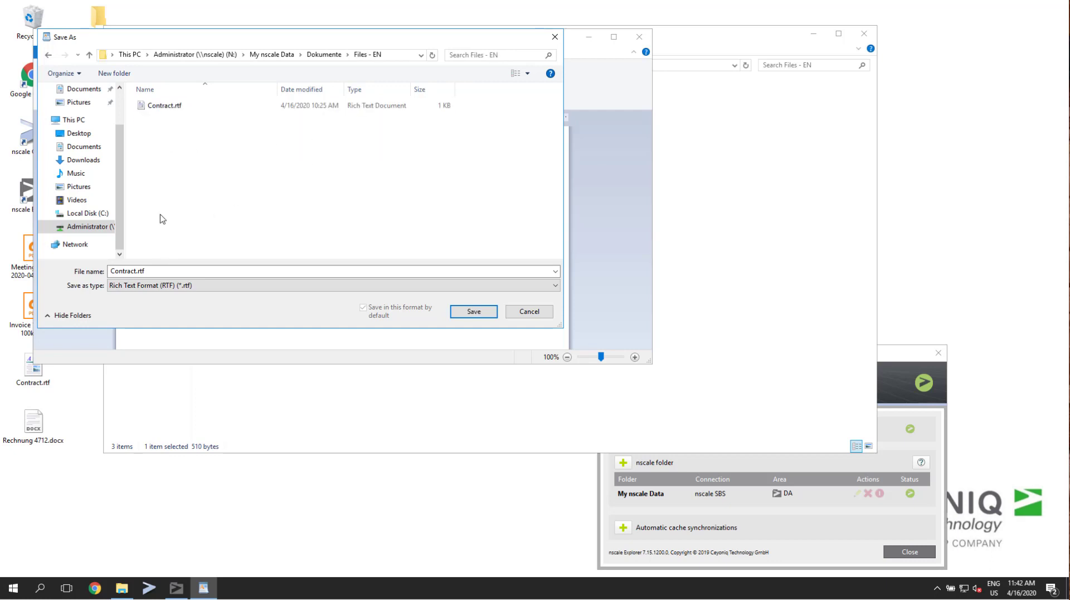
# Name the copy Contract 1.rtf and save it in the Files - EN folder.
pyautogui.doubleClick(136, 272)
pyautogui.click(123, 271)
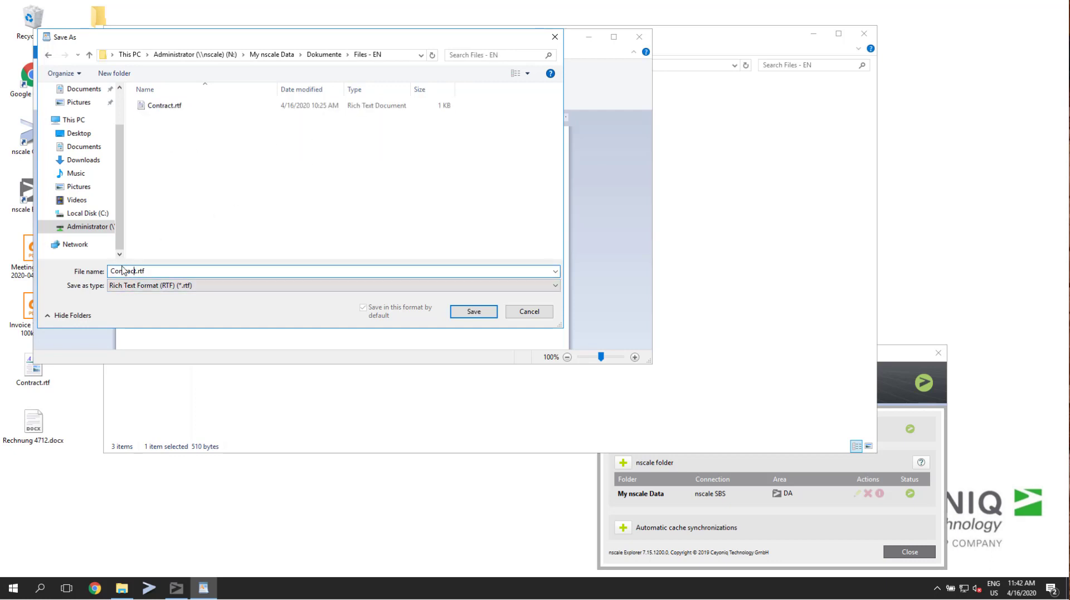
pyautogui.write('1')
pyautogui.click(465, 307)
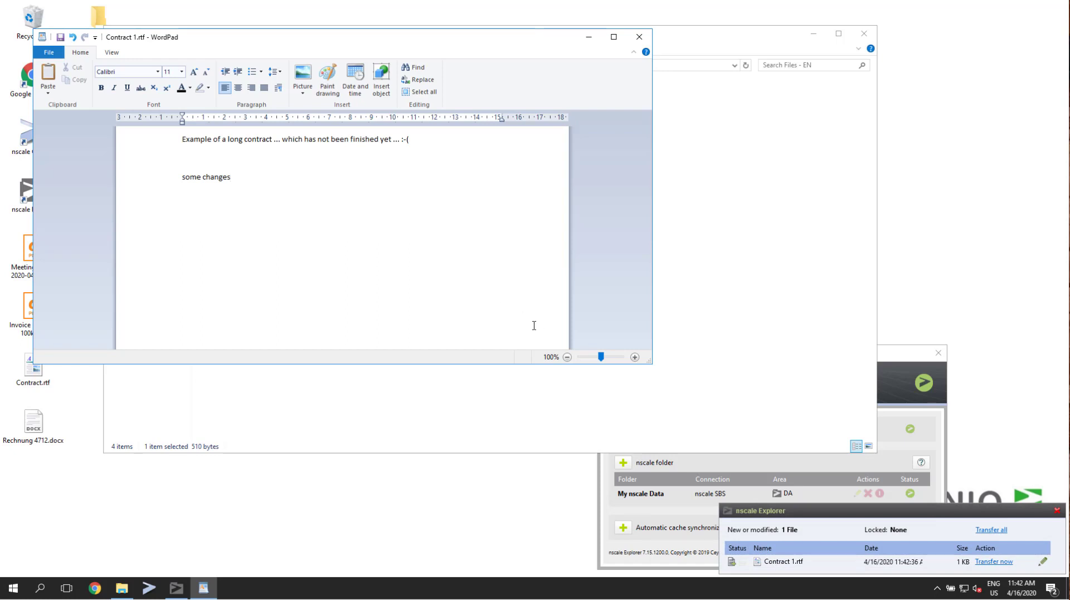
# Switch to File Explorer, apply offline caching to the Dokumente folder in My nscale Data, and open that folder.
pyautogui.click(451, 404)
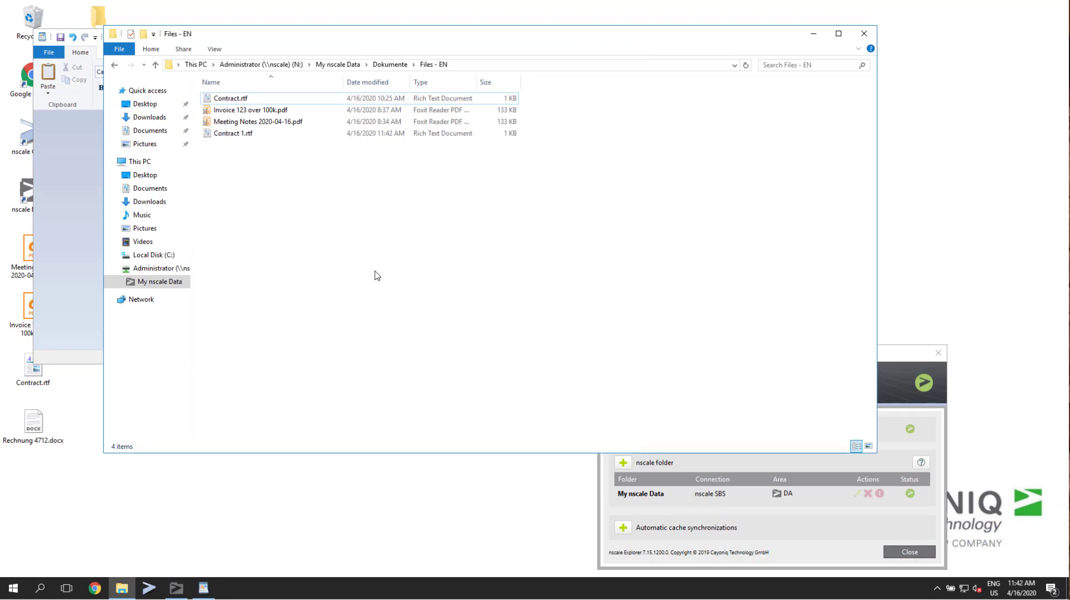
pyautogui.click(390, 65)
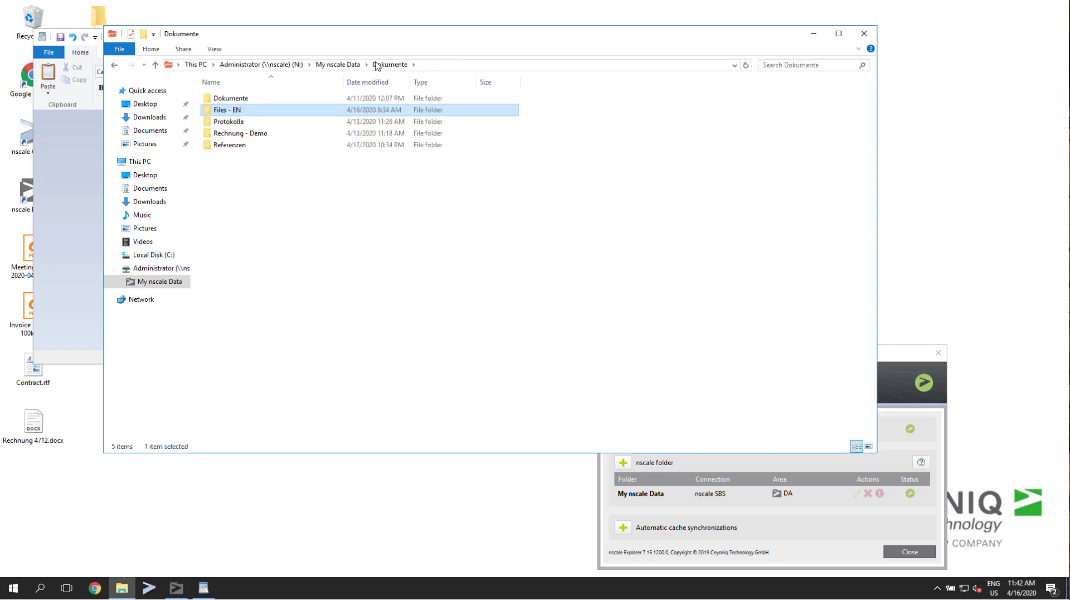
pyautogui.click(348, 65)
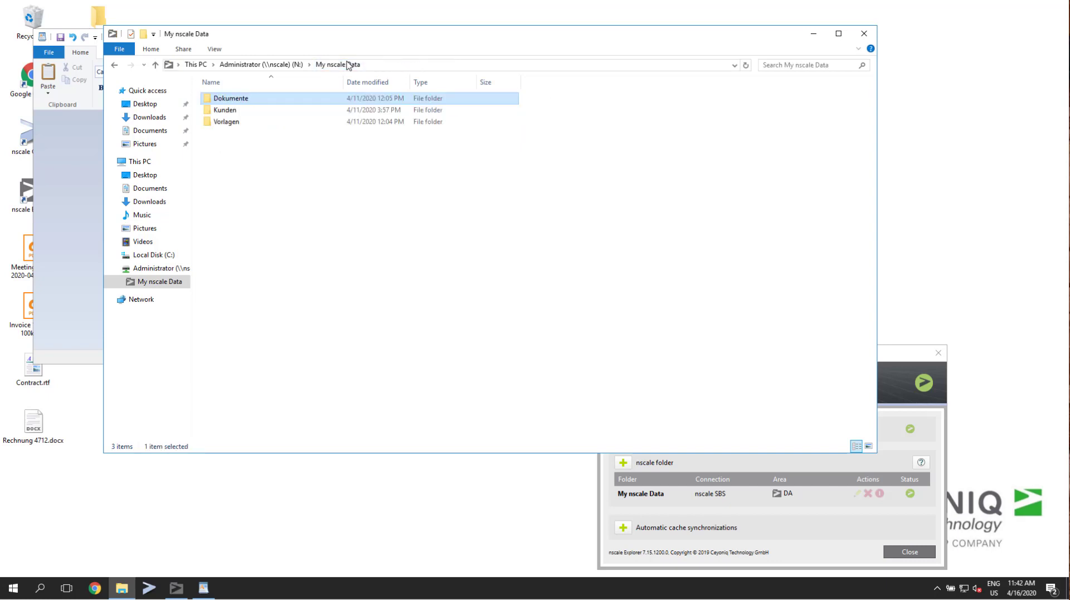
pyautogui.rightClick(232, 101)
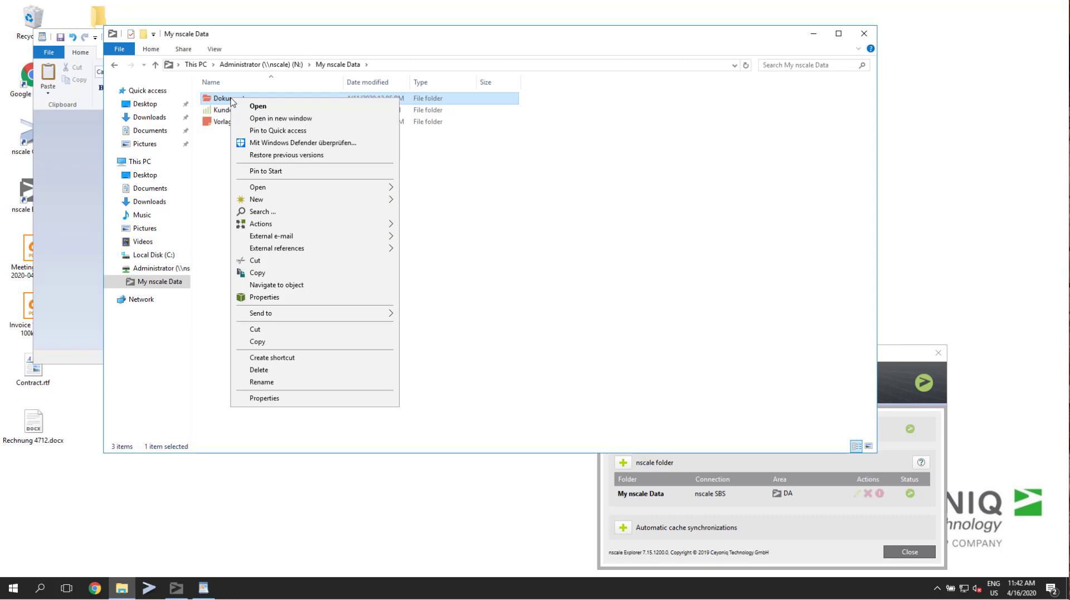
pyautogui.moveTo(333, 229)
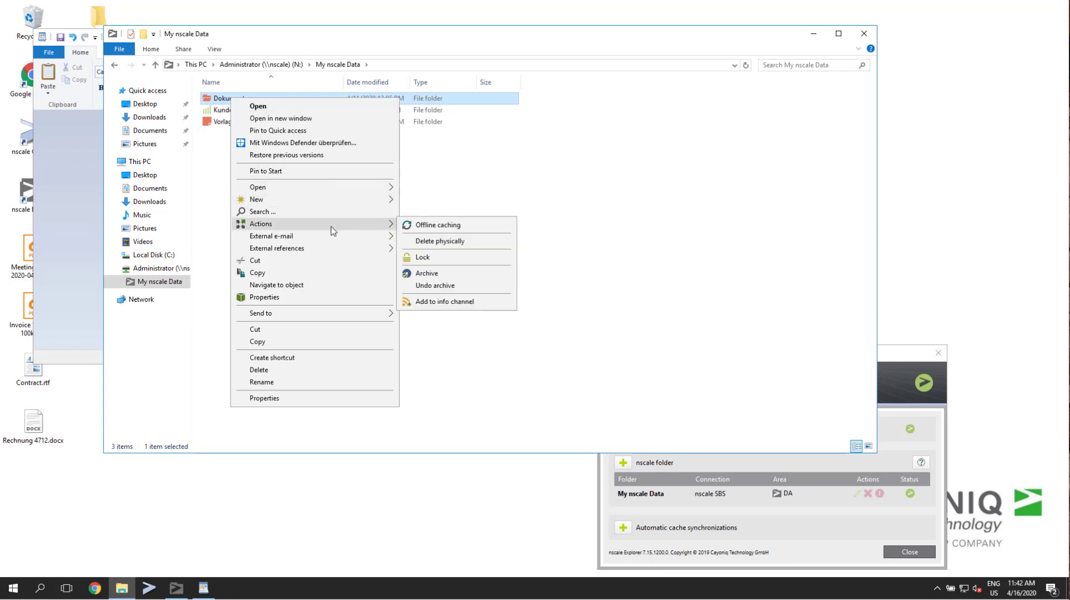
pyautogui.click(438, 225)
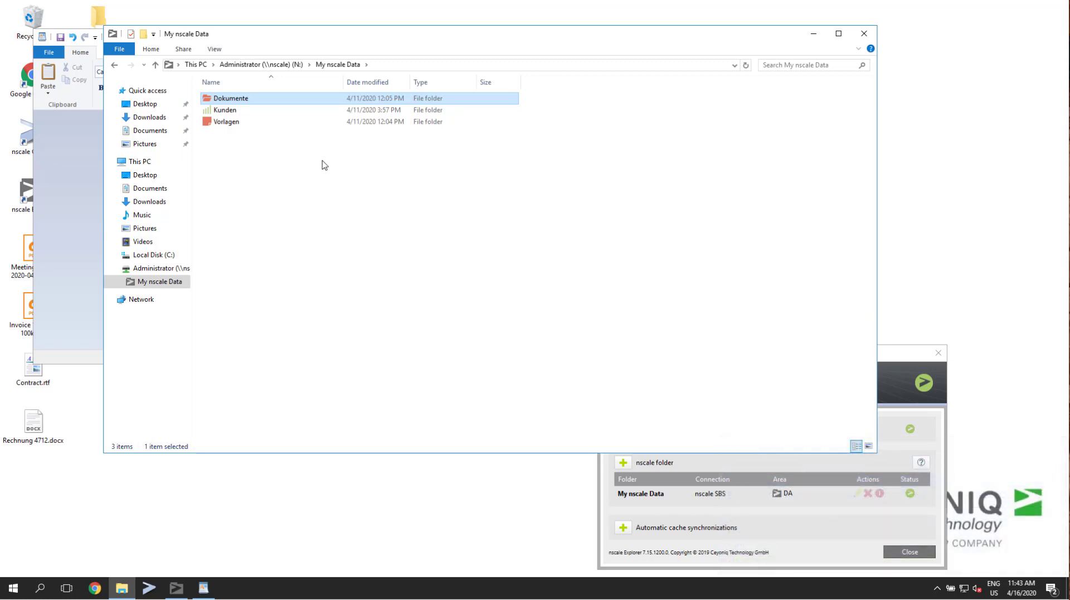
pyautogui.doubleClick(260, 104)
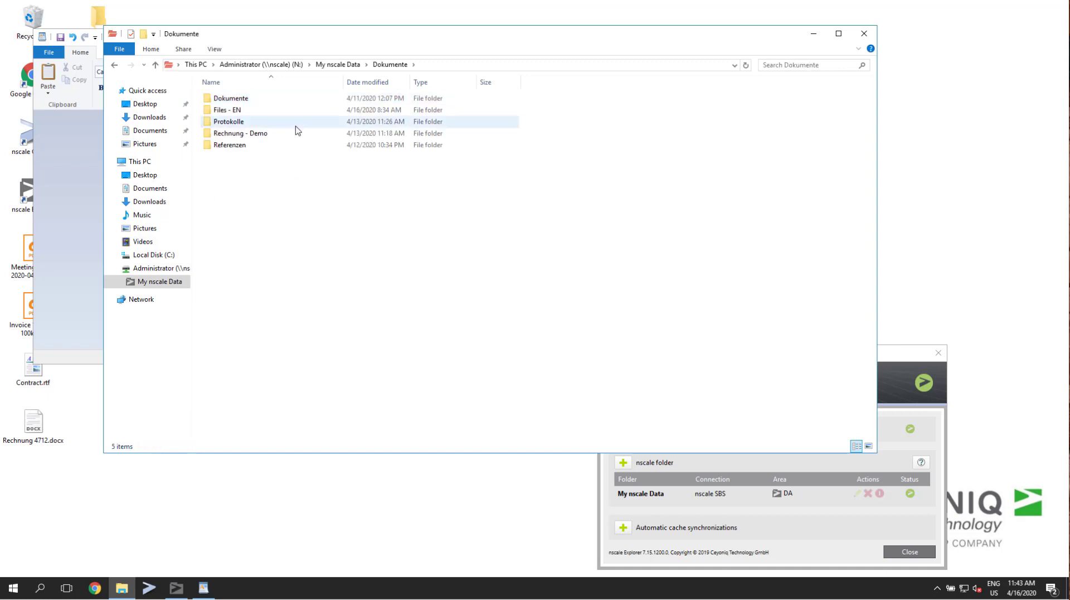